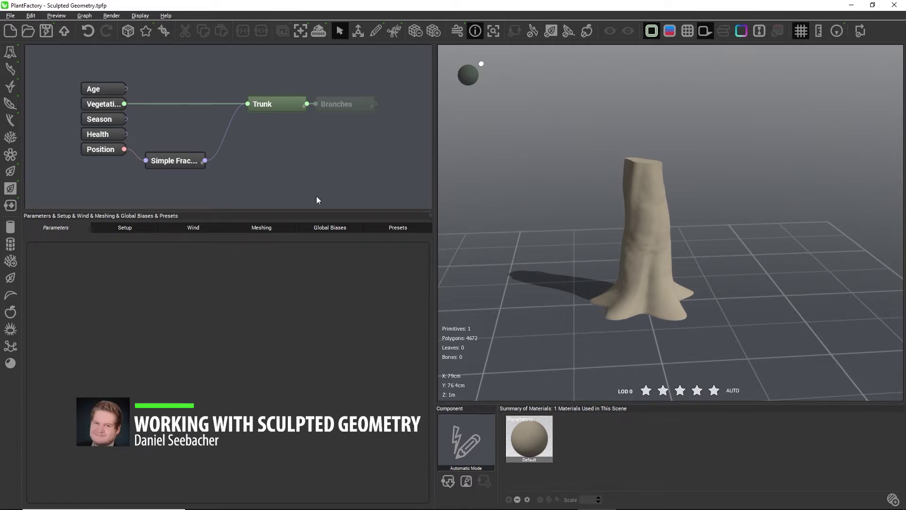
Orbit the view around the sculpted, root-flared trunk.
drag(599, 272, 561, 273)
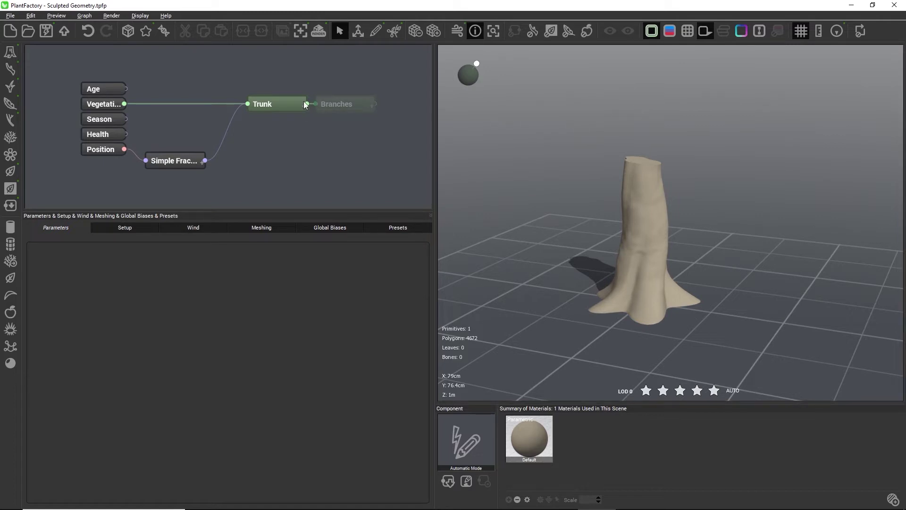
Select the trunk and show its drawing options, then dismiss them and deselect it.
click(644, 208)
right_click(644, 207)
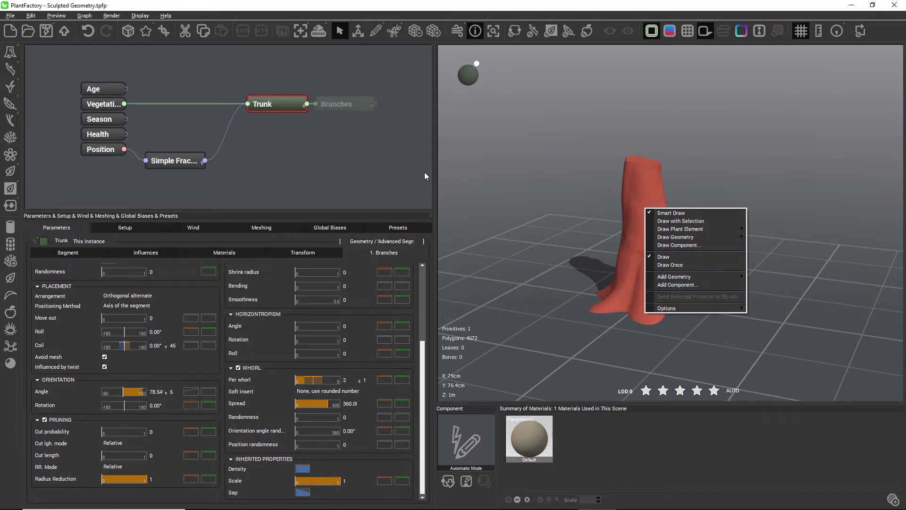
click(365, 149)
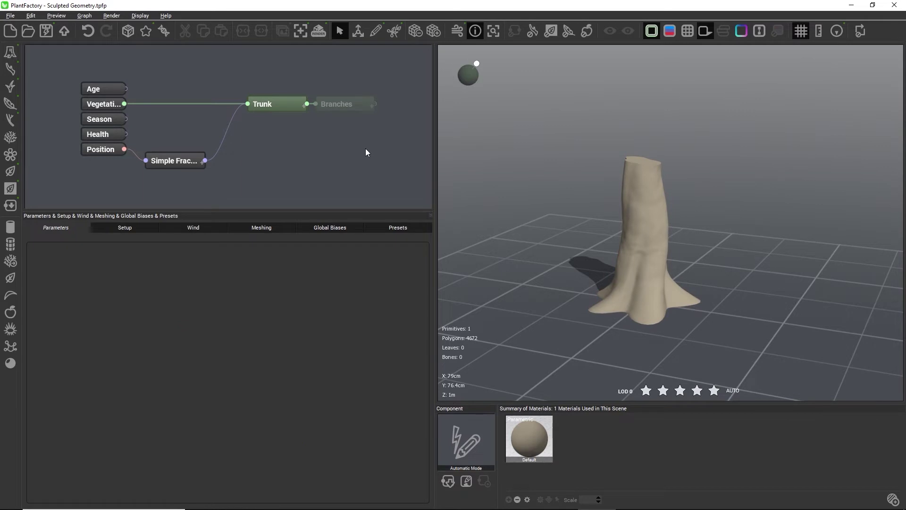
click(330, 104)
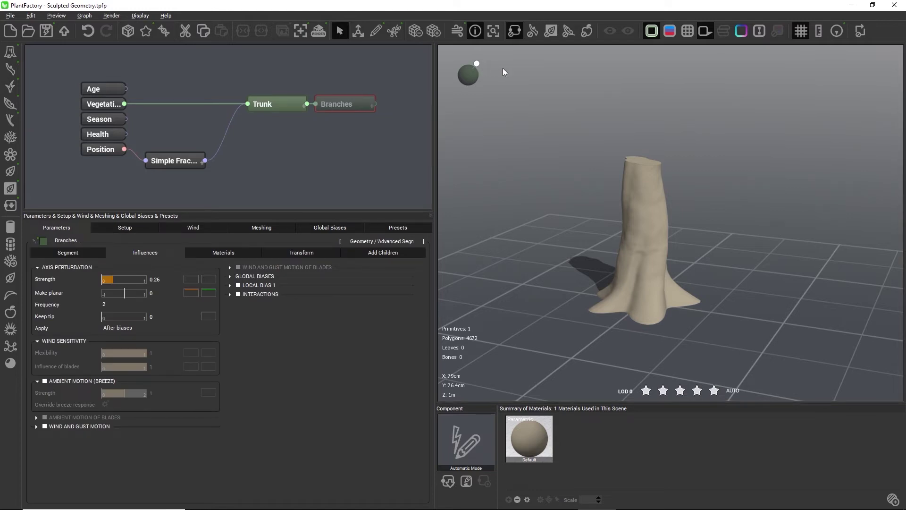
click(510, 34)
click(510, 35)
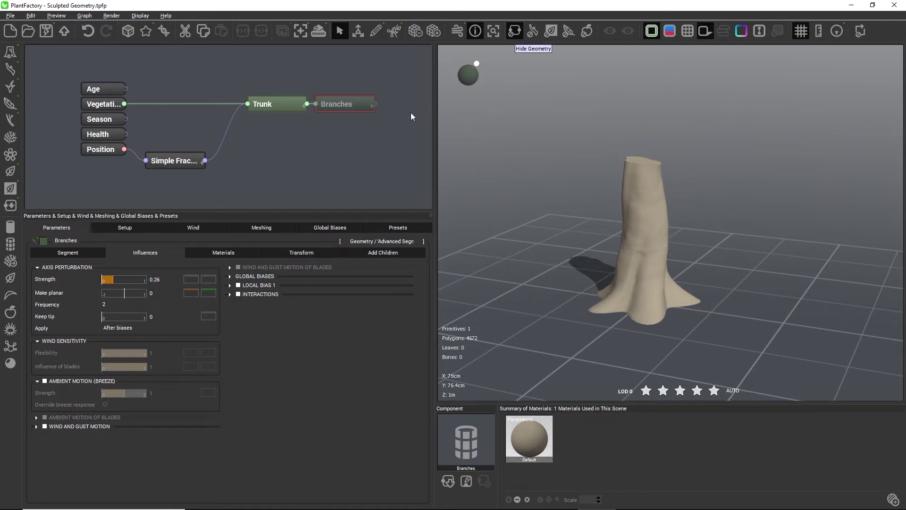
click(214, 69)
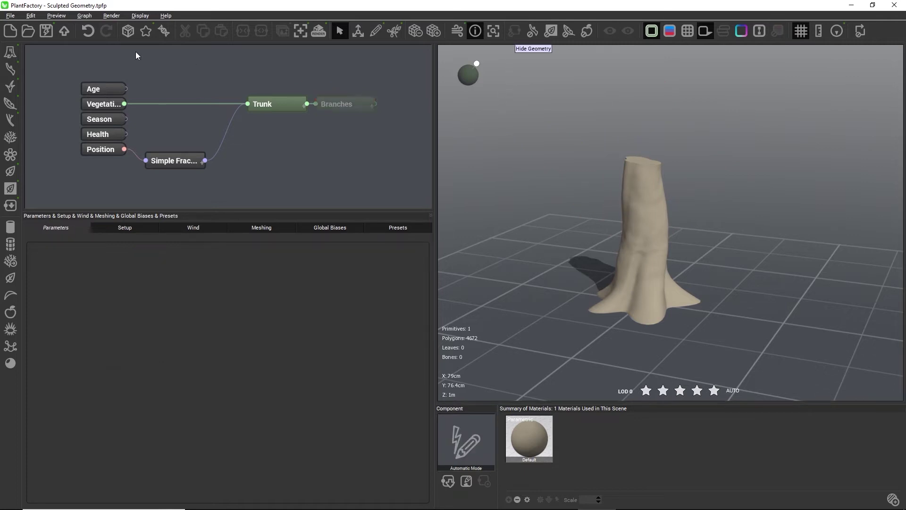
click(10, 16)
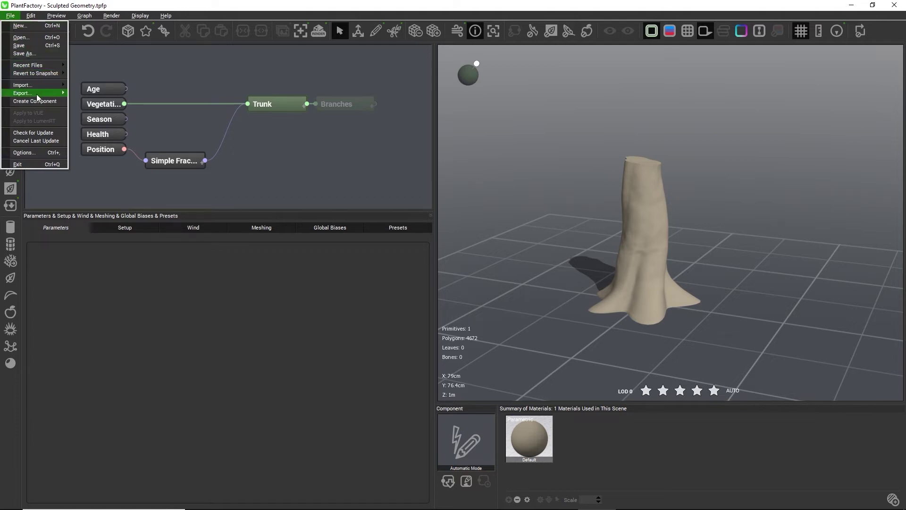
mouse_move(36, 93)
click(81, 93)
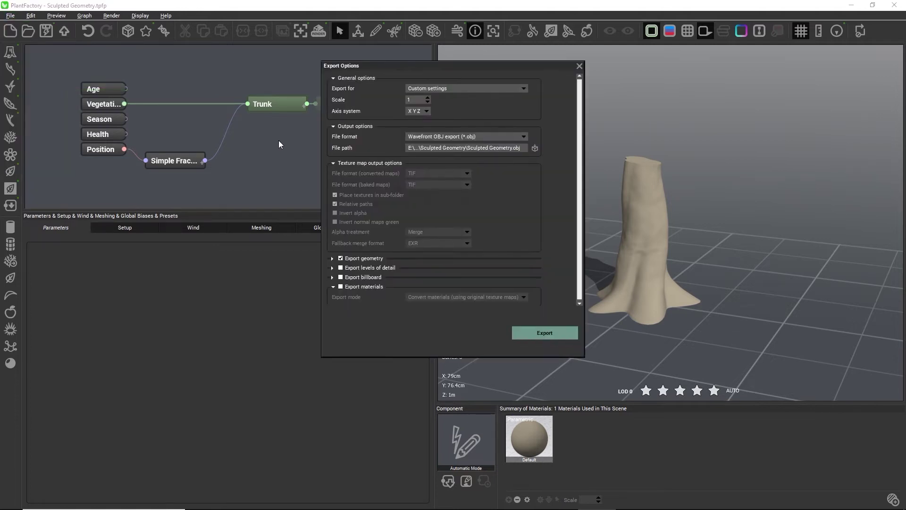
click(425, 87)
click(432, 94)
click(579, 66)
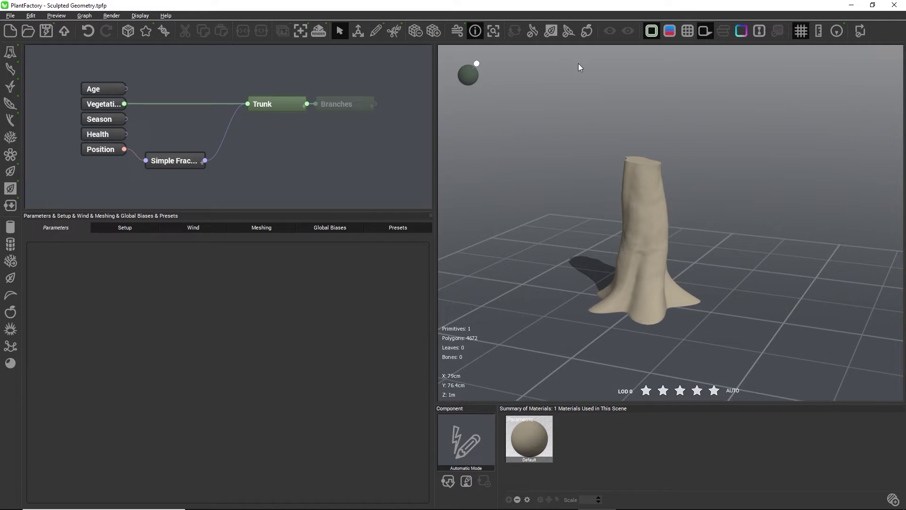
Set the Trunk's Segment Skin type to Imported geometry.
click(285, 104)
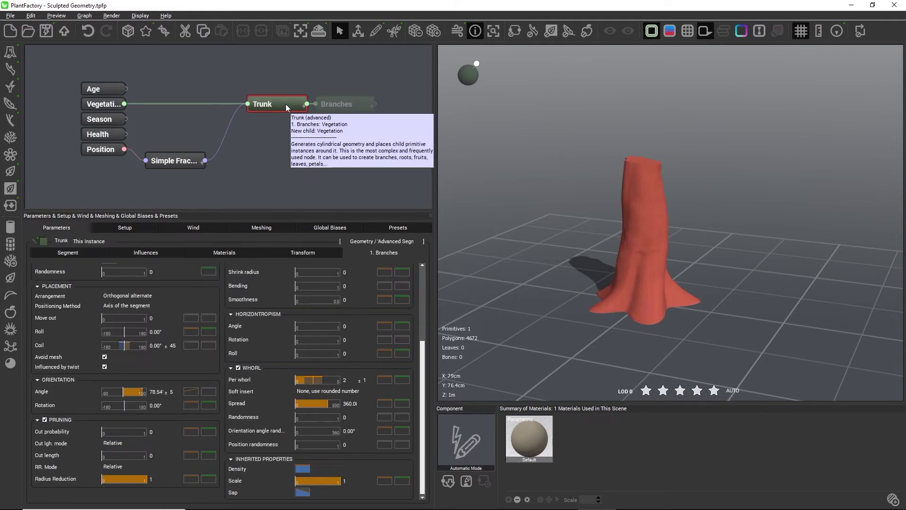
click(58, 254)
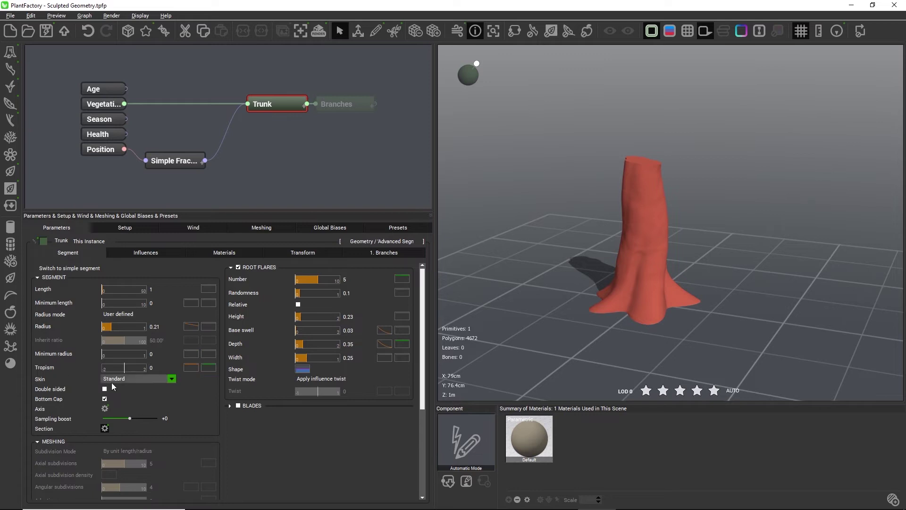
click(135, 381)
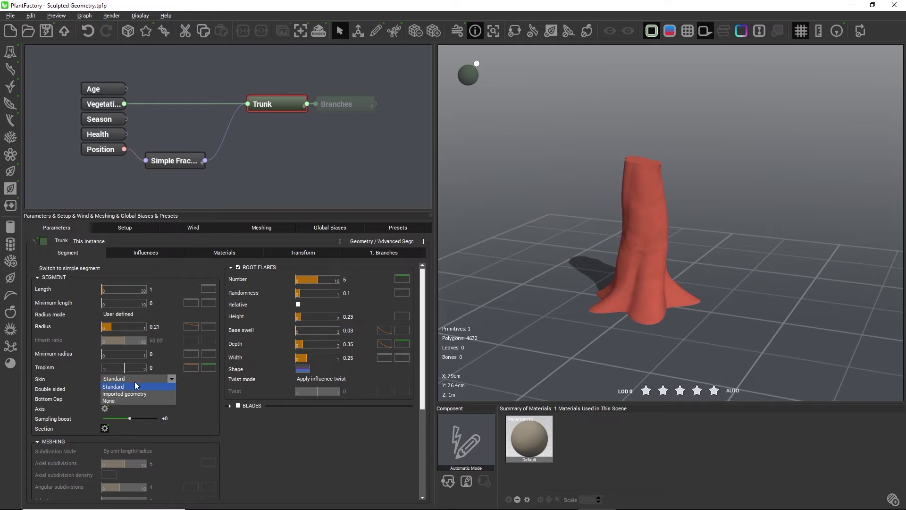
click(131, 395)
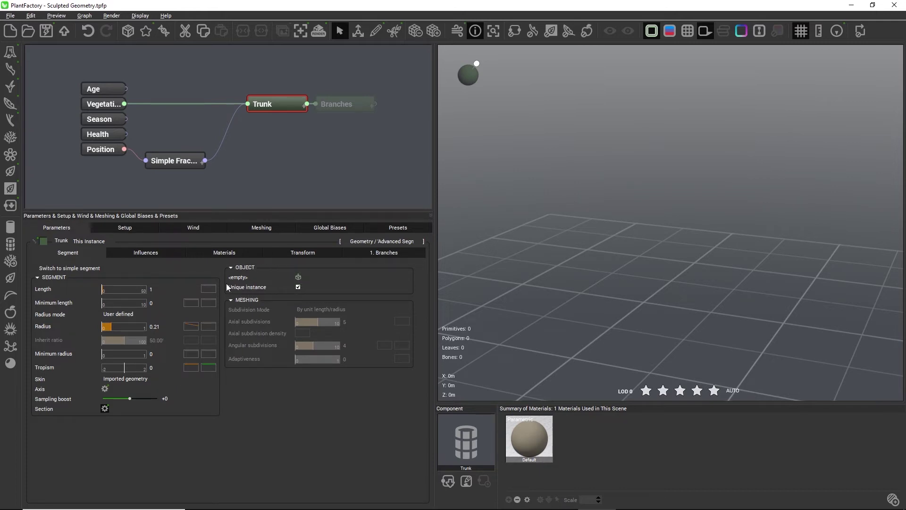
Load Sculpted Trunk.obj as the trunk mesh and turn off the pink selection tint.
click(298, 277)
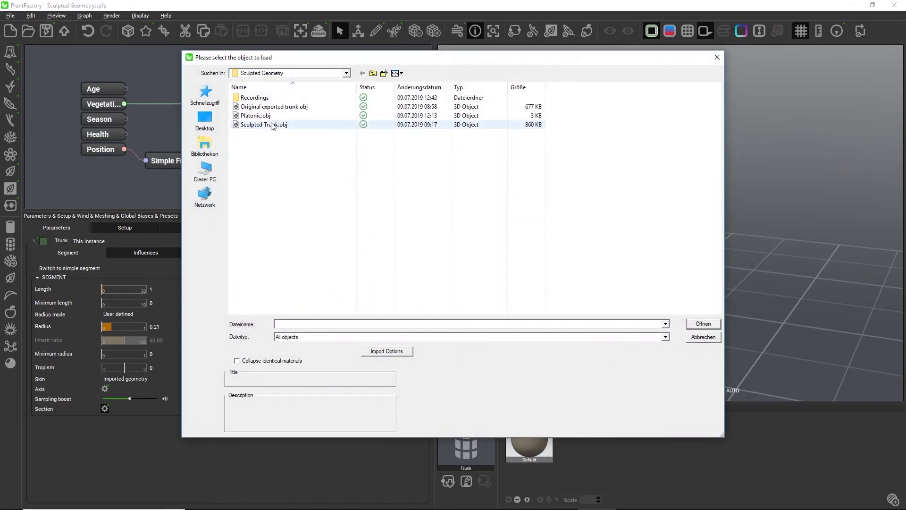
double_click(271, 126)
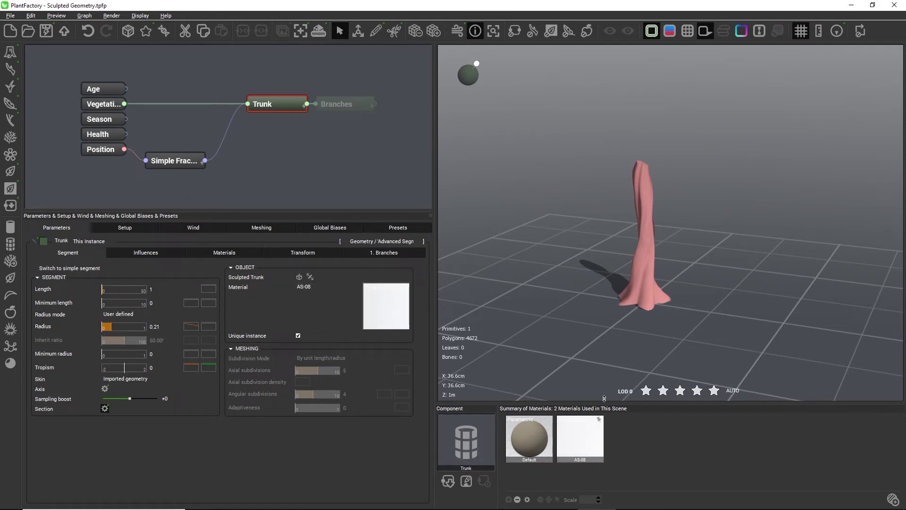
click(651, 30)
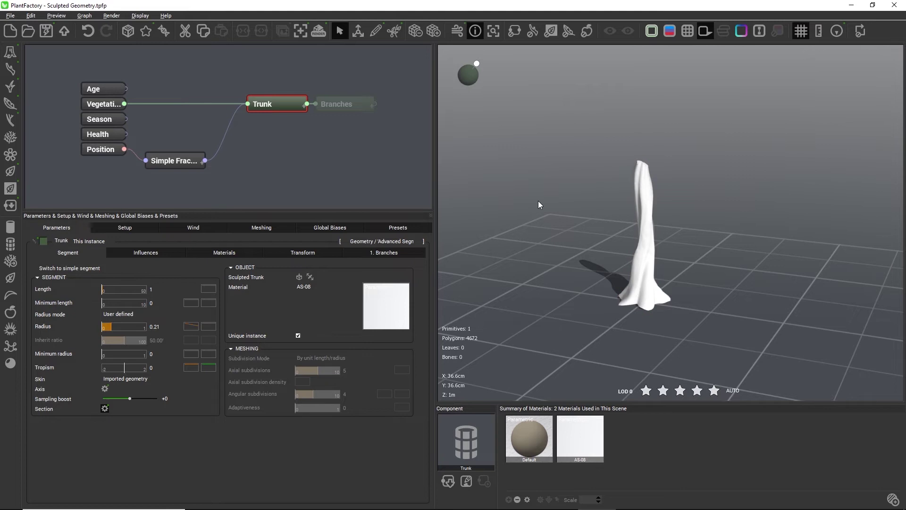
Set the trunk's Length to 2 then 0.5, and Radius to 1 then 0.5.
mouse_move(544, 208)
mouse_down()
mouse_move(664, 220)
mouse_move(471, 230)
mouse_up()
mouse_move(159, 287)
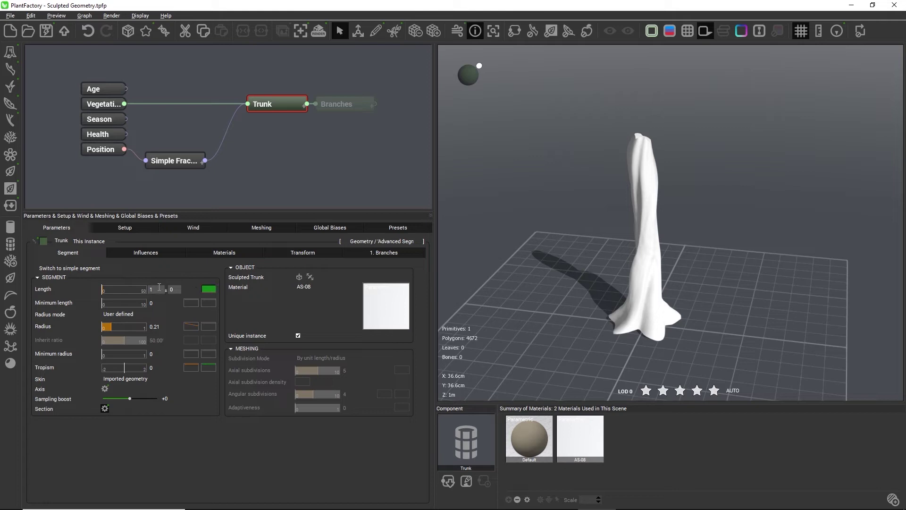
click(156, 288)
text(2)
key(Return)
text(.5)
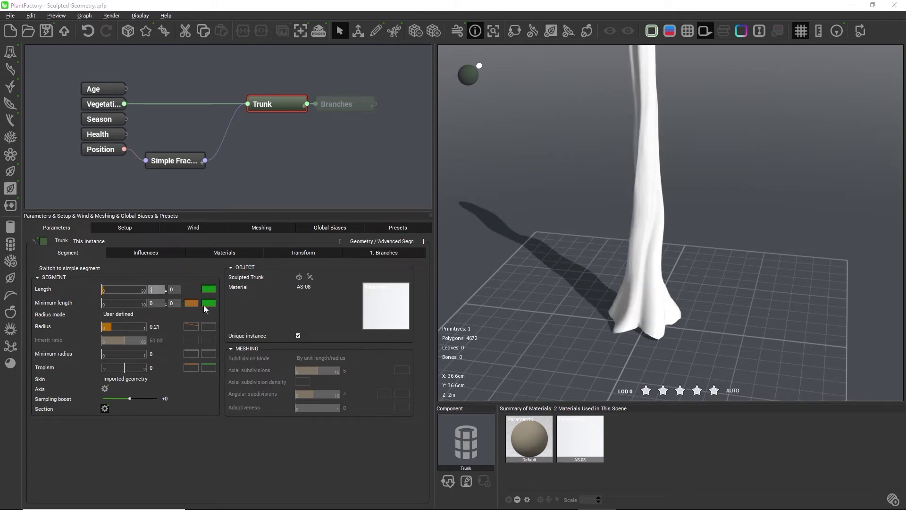
key(Return)
click(155, 326)
text(1)
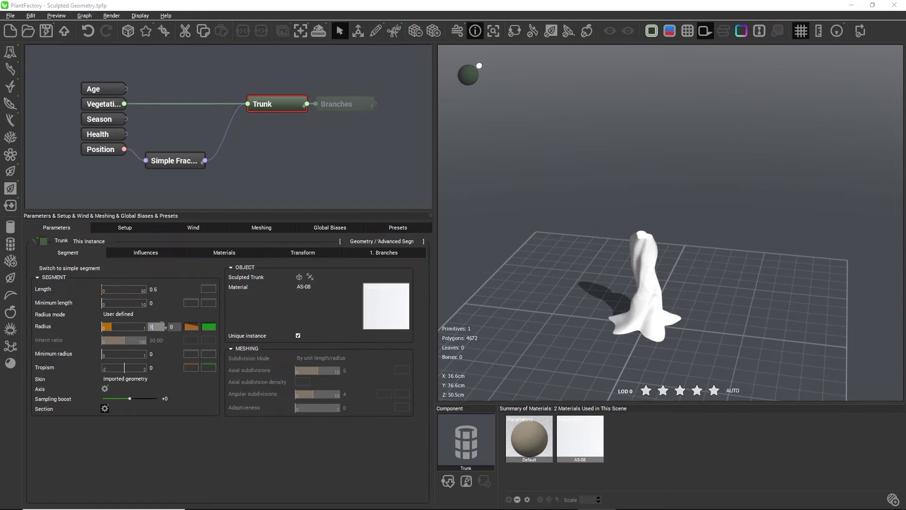
key(Return)
text(.5)
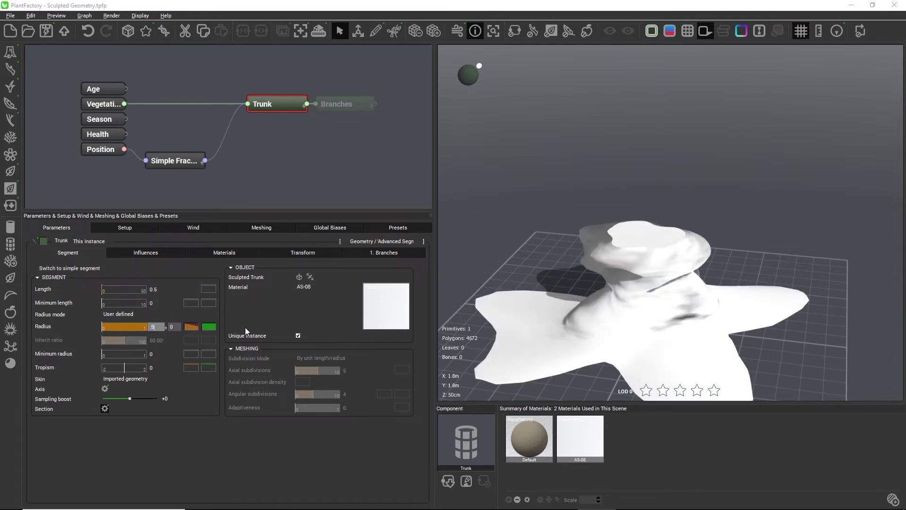
key(Return)
Try reshaping the radius profile curve in the filter editor, then cancel the changes.
right_click(190, 327)
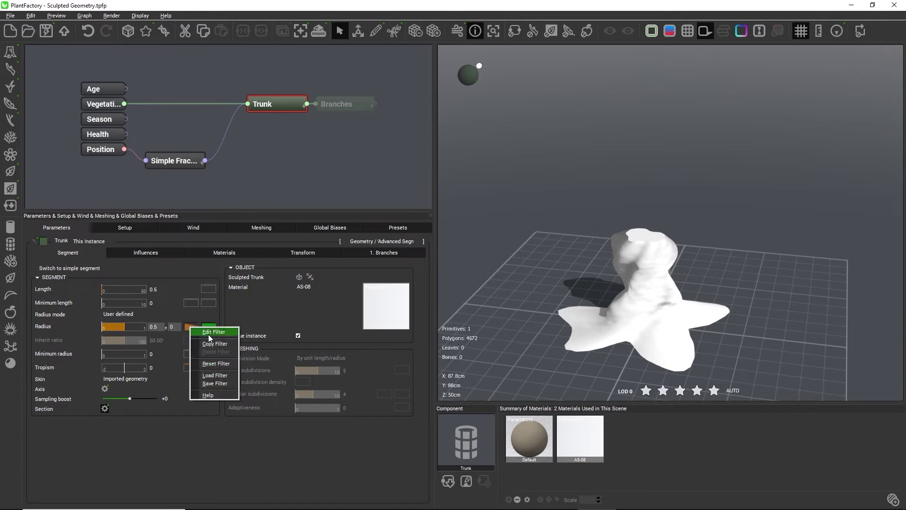
click(210, 332)
drag(320, 269, 255, 397)
click(325, 258)
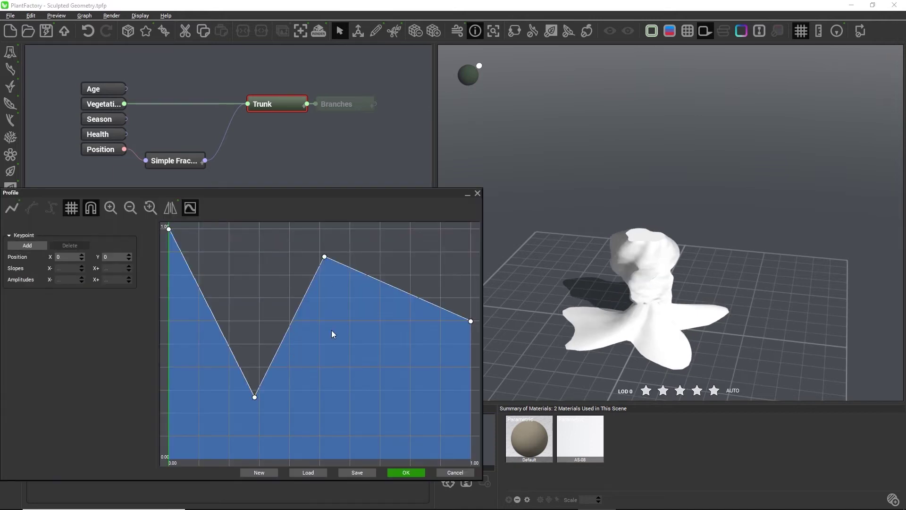
click(451, 472)
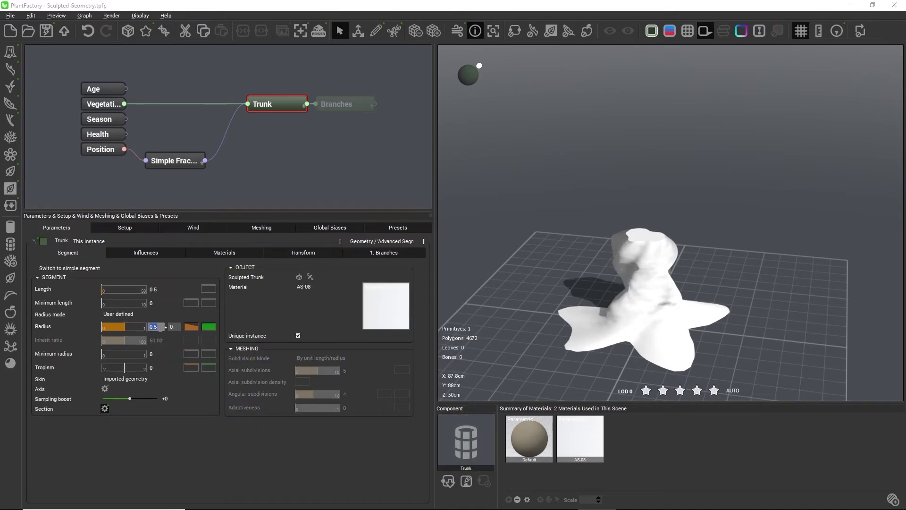
Set Radius to 0.2 and drag the trunk's spine handle to twist it slightly.
text(0.2)
key(Return)
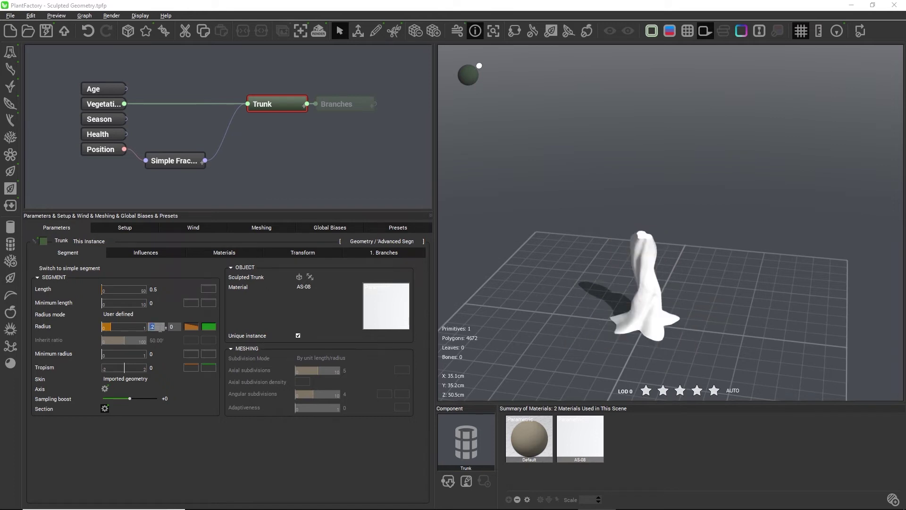
click(355, 32)
scroll(659, 296, up, 3)
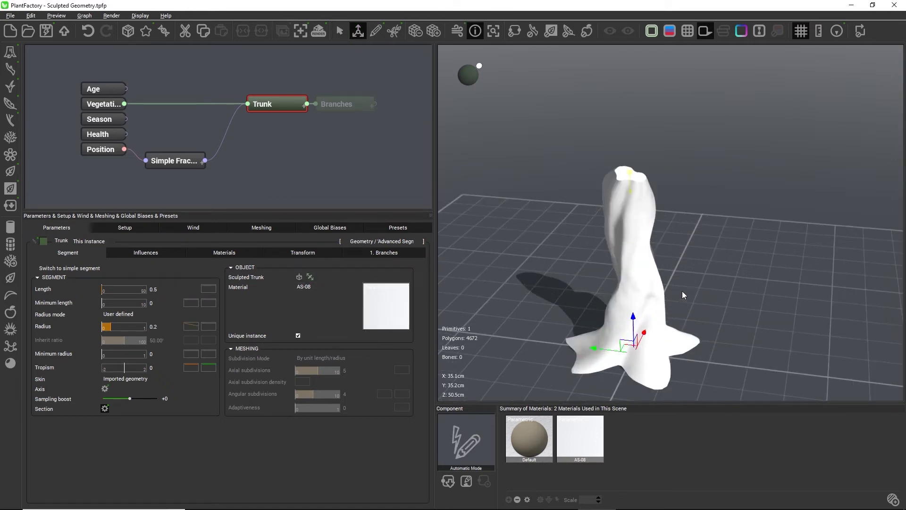
middle_drag(682, 294, 632, 265)
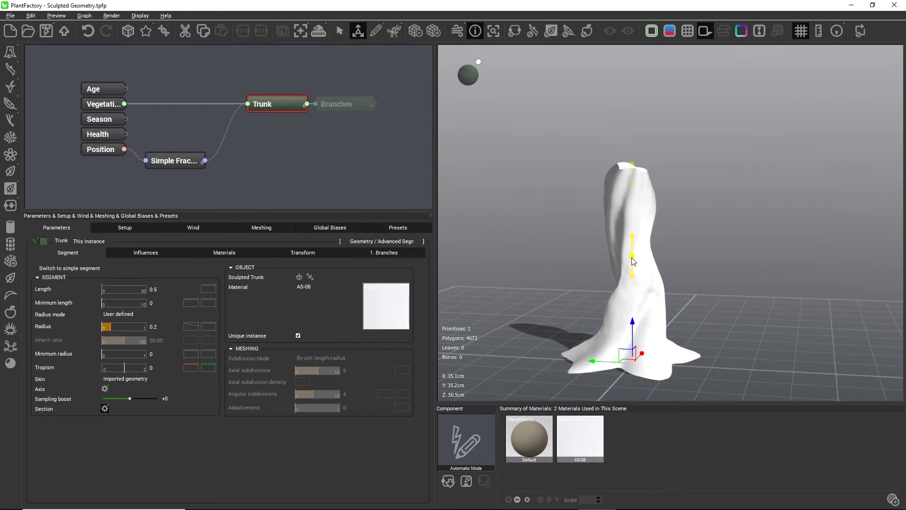
drag(633, 261, 635, 266)
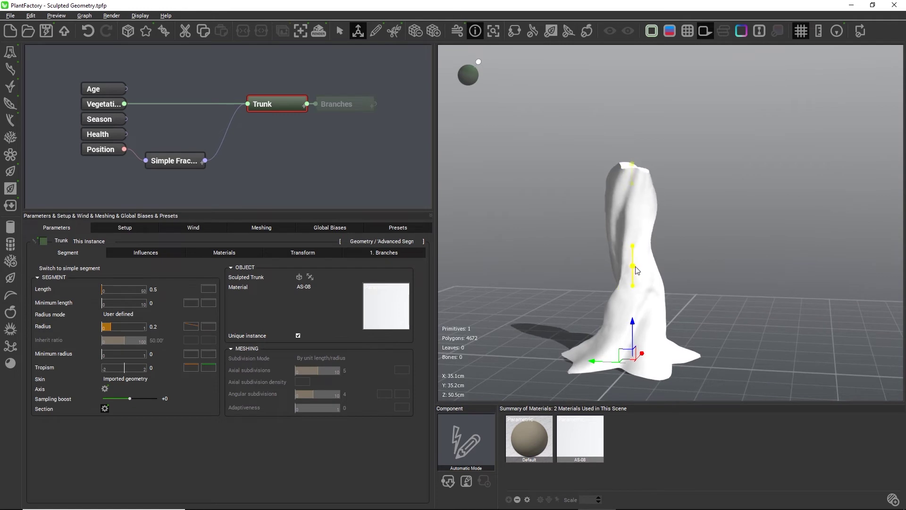
In the trunk's Influences, adjust axis perturbation and toggle a second bias on and off.
click(171, 255)
drag(141, 278, 111, 279)
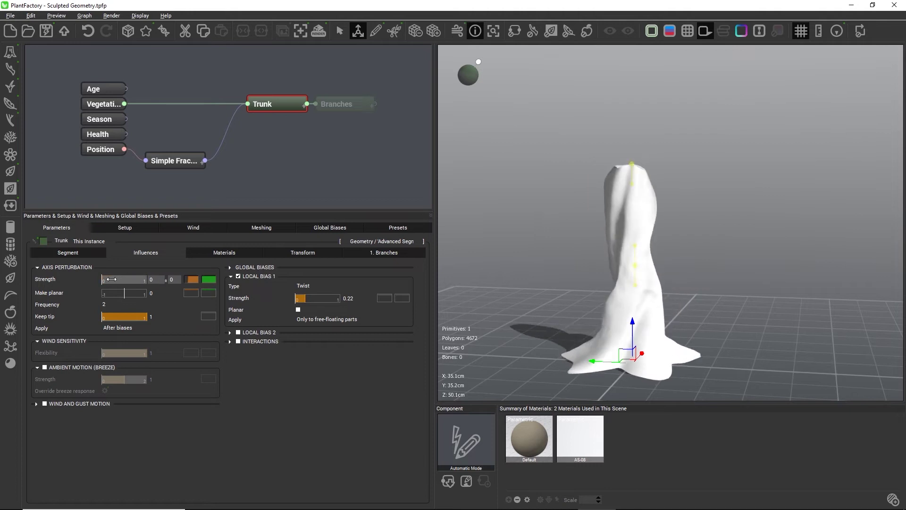
click(257, 331)
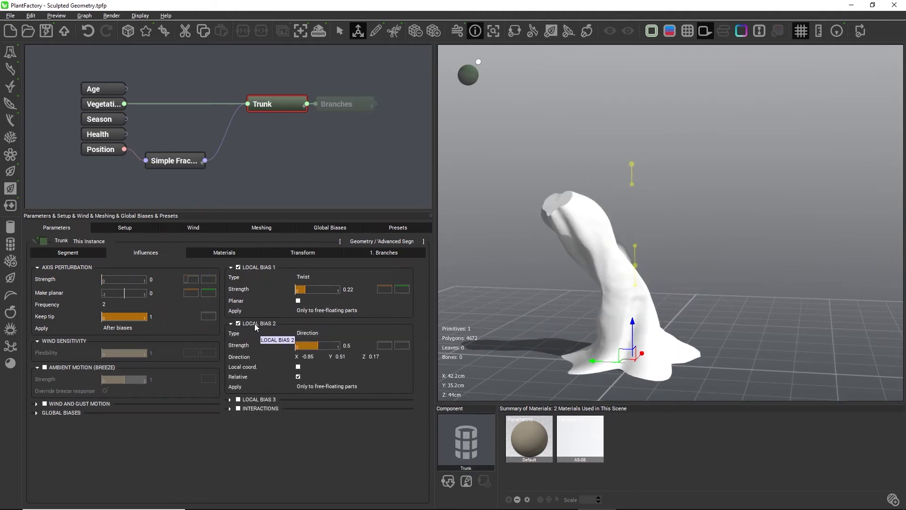
click(254, 324)
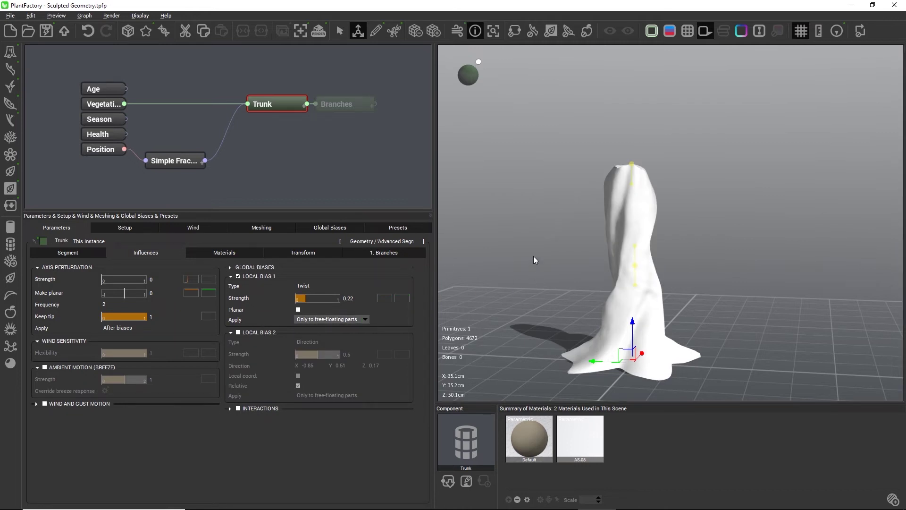
drag(533, 256, 508, 276)
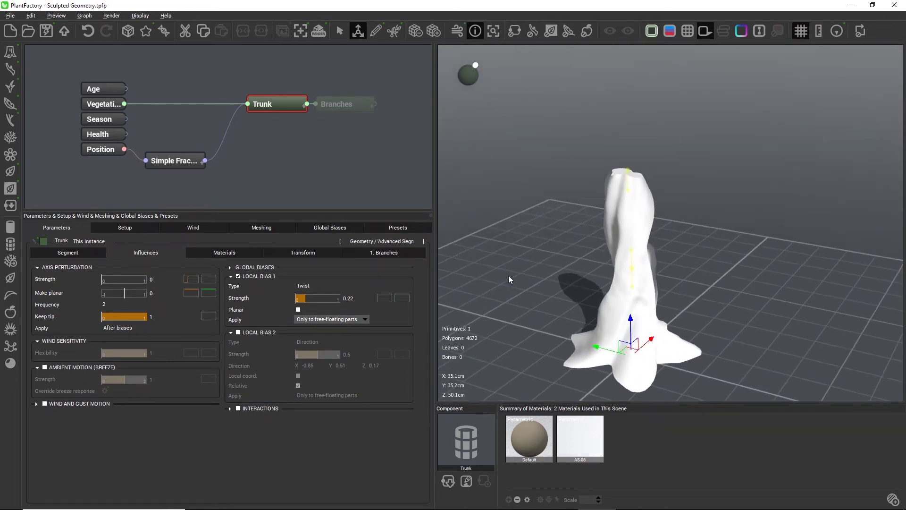
Browse the trunk's Materials and Segment settings and toggle the wireframe display on and off.
click(228, 253)
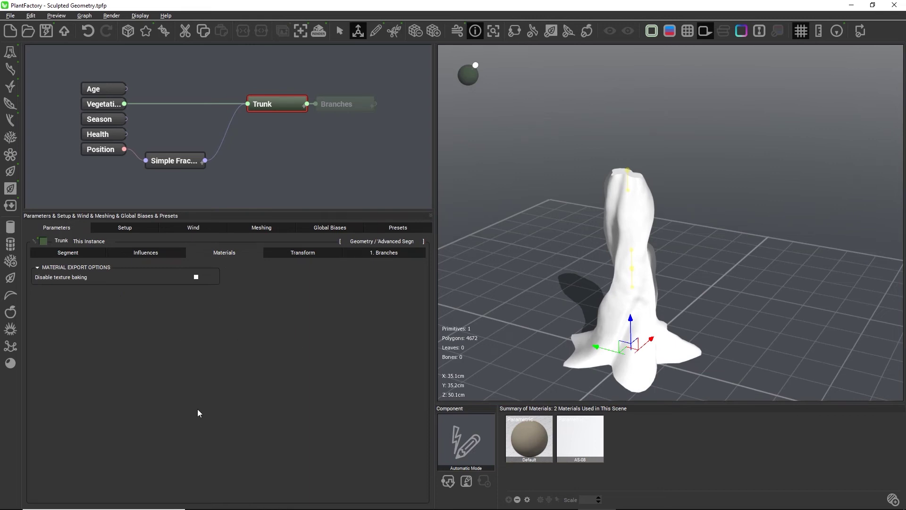
click(81, 254)
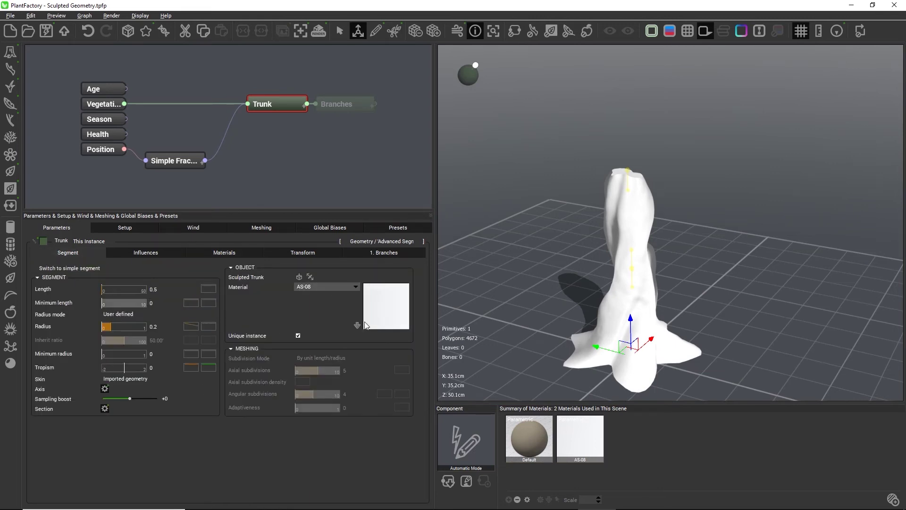
click(236, 252)
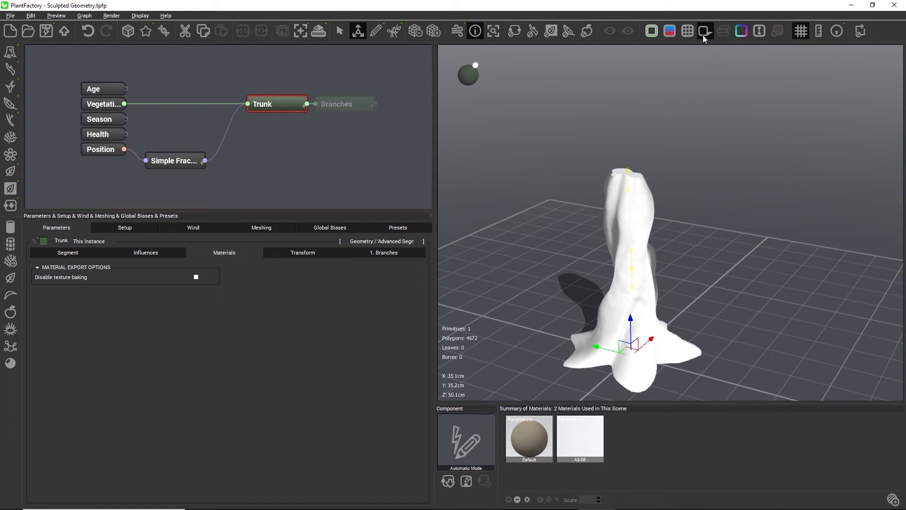
click(688, 32)
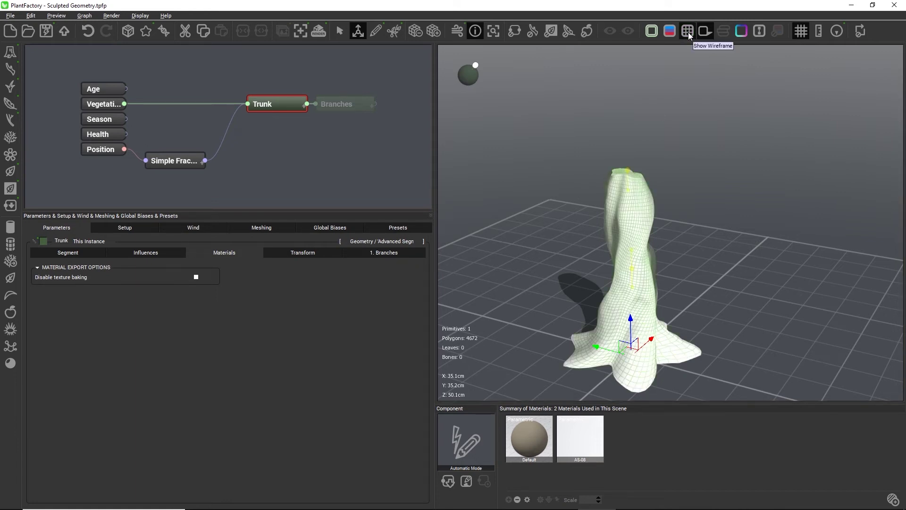
click(687, 32)
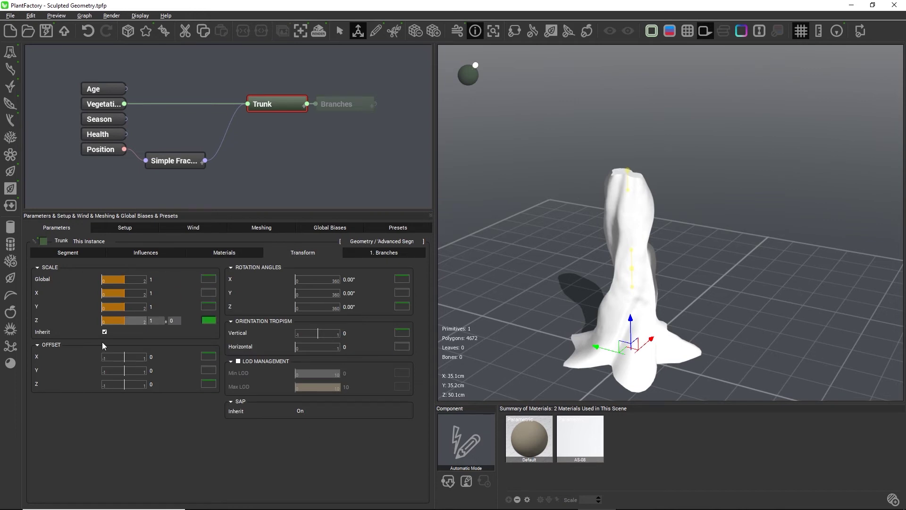
Select the Branches node, check the wireframe, and hide the branch geometry to show only the trunk.
click(80, 254)
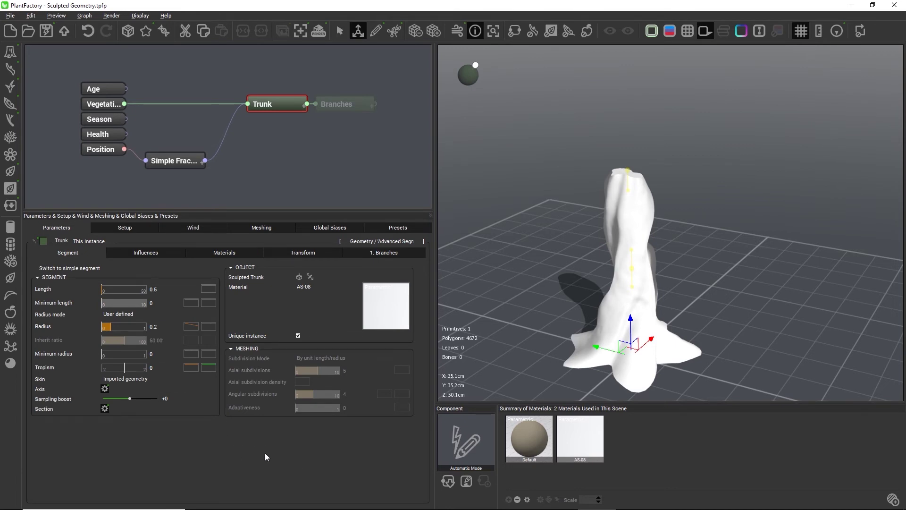
click(332, 107)
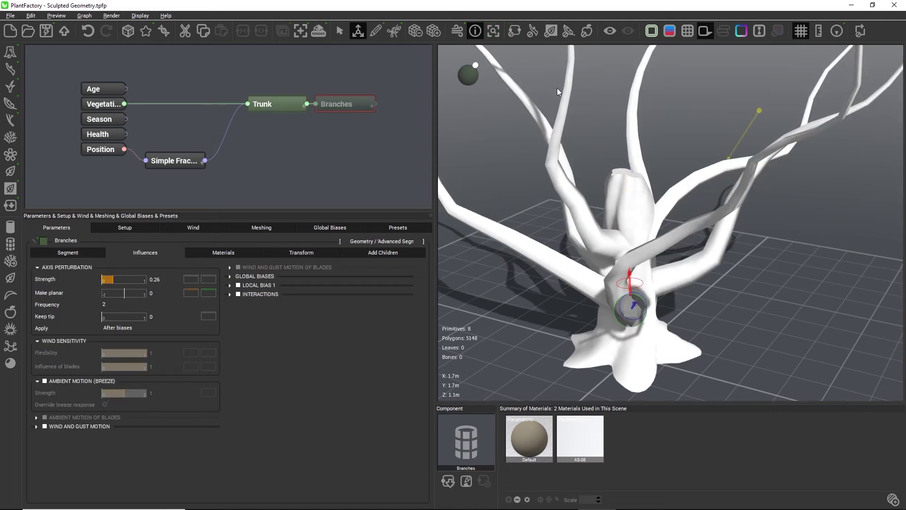
drag(718, 285, 655, 292)
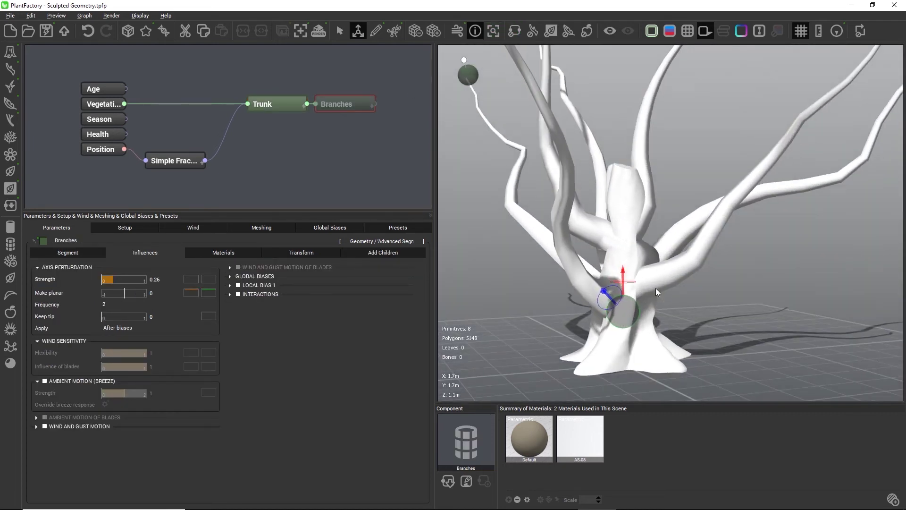
click(688, 29)
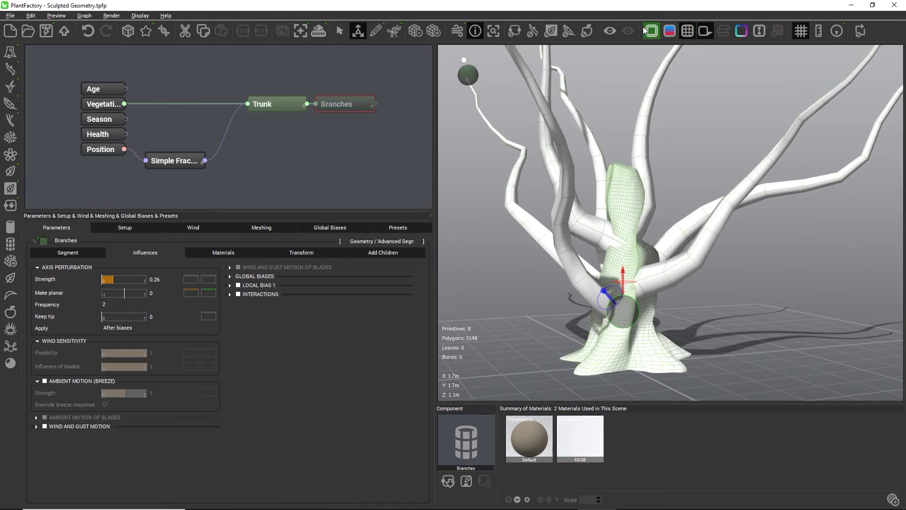
click(687, 33)
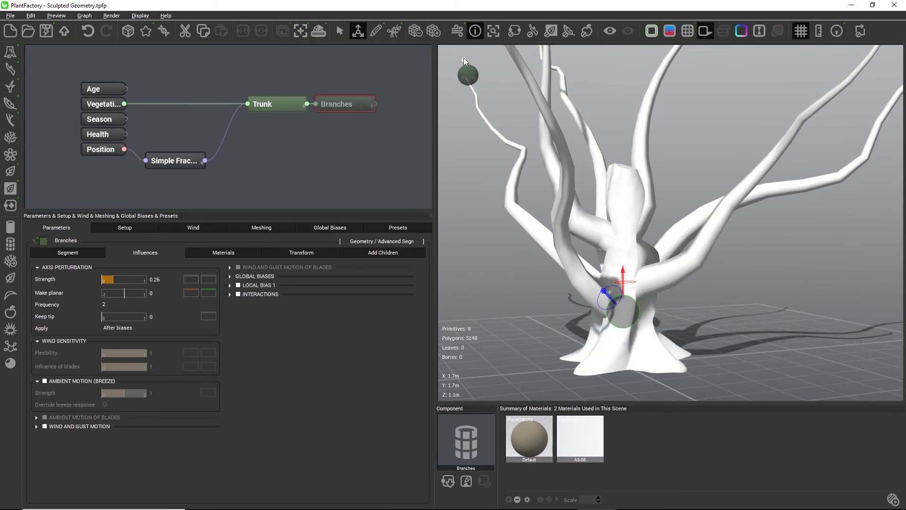
click(514, 31)
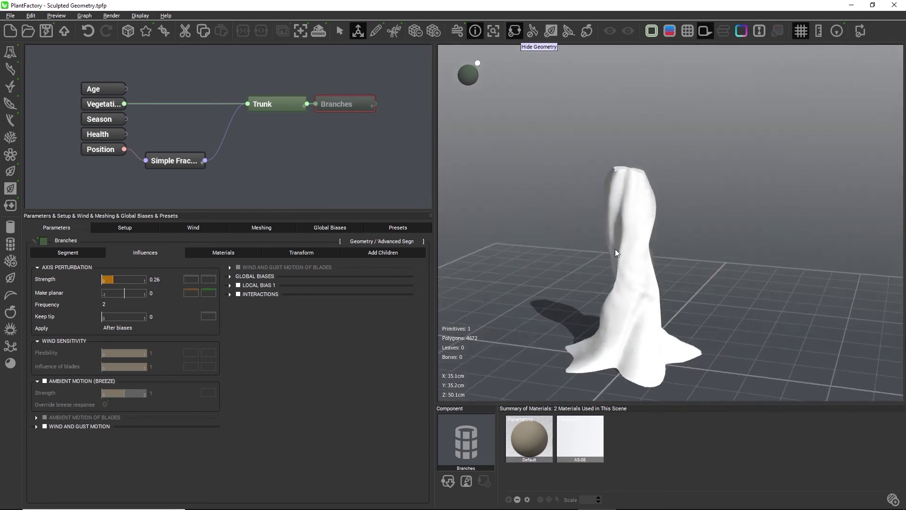
drag(616, 248, 554, 250)
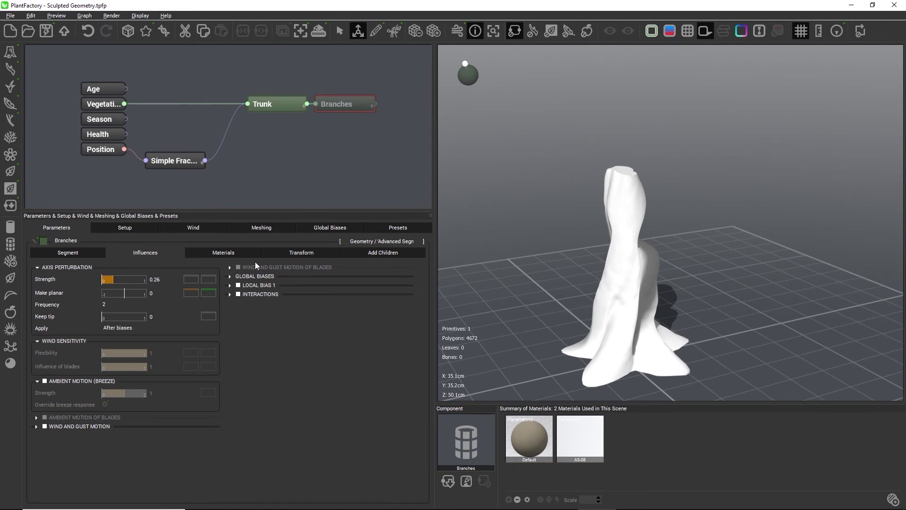
Select the Trunk node and import a new OBJ mesh to replace Sculpted Trunk.
click(87, 253)
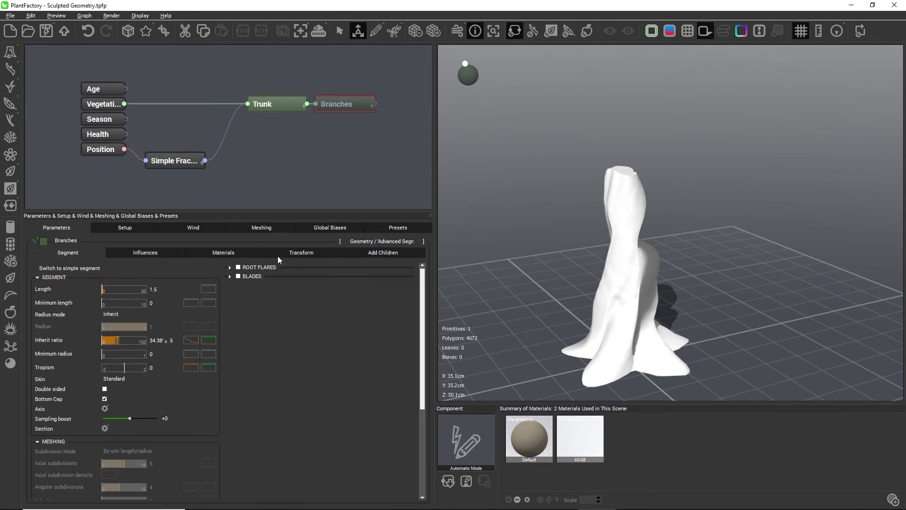
click(276, 108)
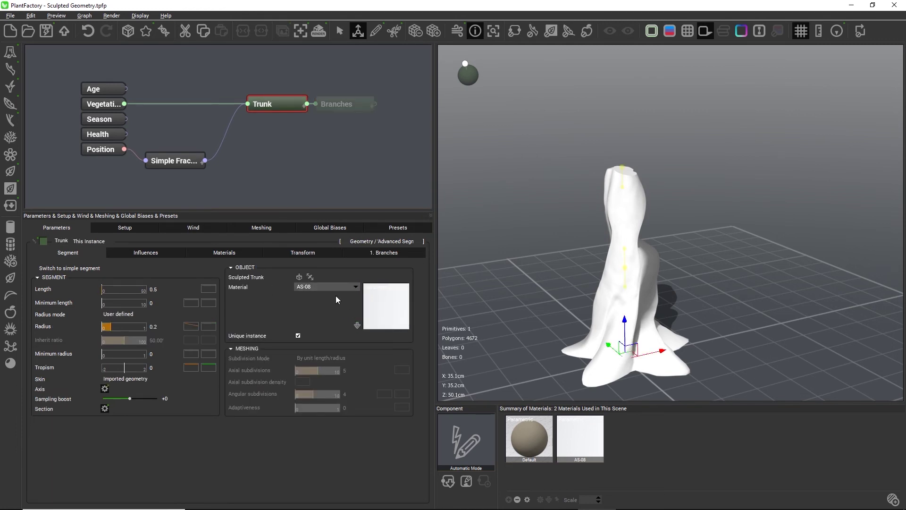
click(305, 278)
double_click(267, 116)
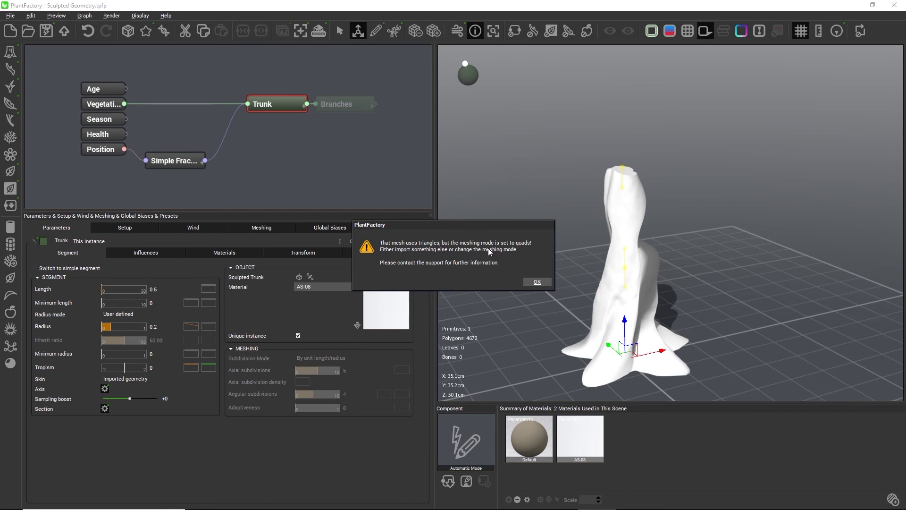
Dismiss the triangles-versus-quads warning and set the Meshing Type to Triangles.
click(534, 285)
click(270, 229)
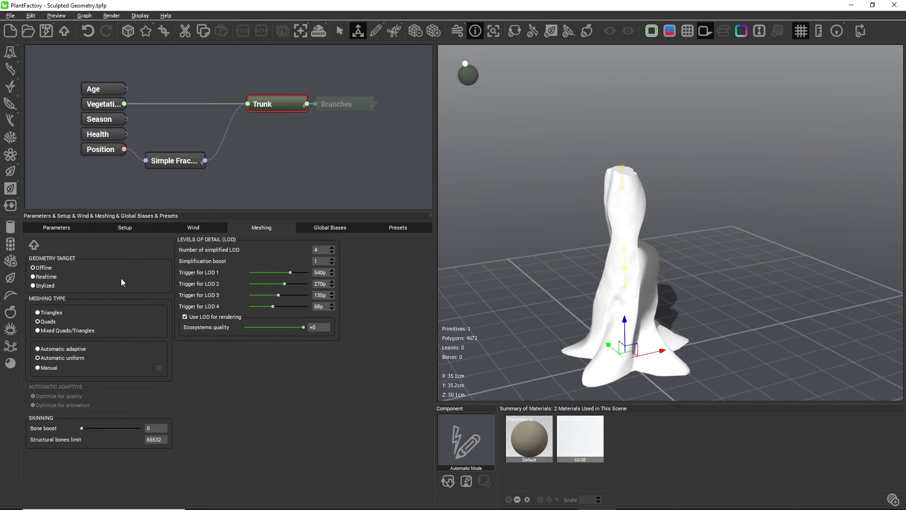
click(53, 313)
Load Platonic.obj as the trunk's geometry in place of the sculpted mesh.
click(87, 228)
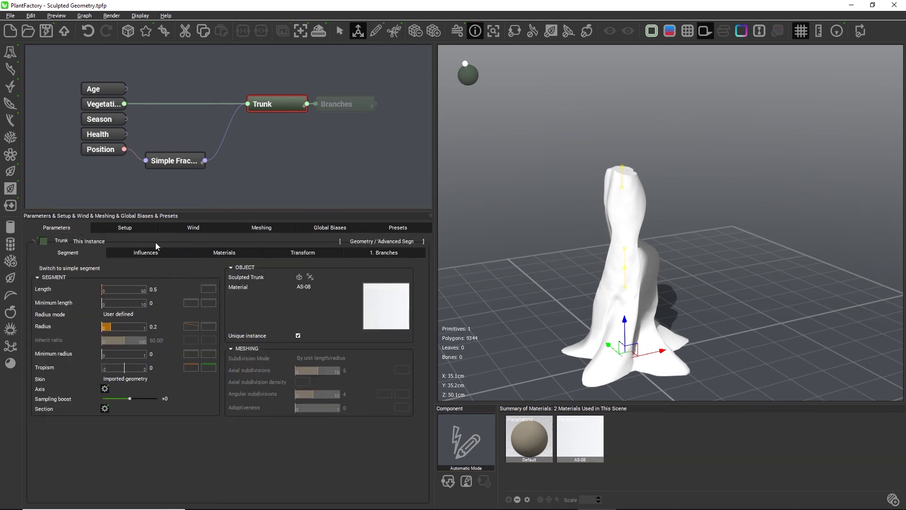
click(297, 277)
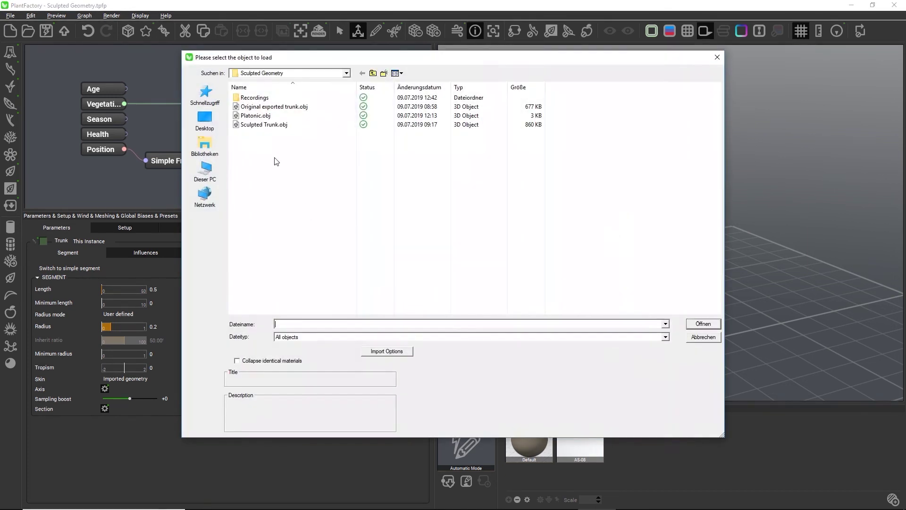
click(280, 117)
double_click(281, 117)
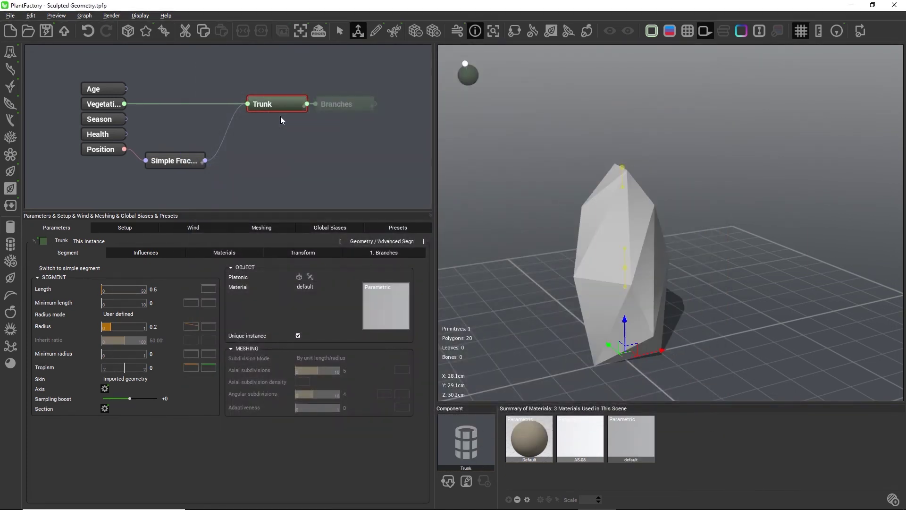
Stretch the trunk so Platonic.obj repeats, then settle its length at about 4.66.
drag(537, 299, 517, 295)
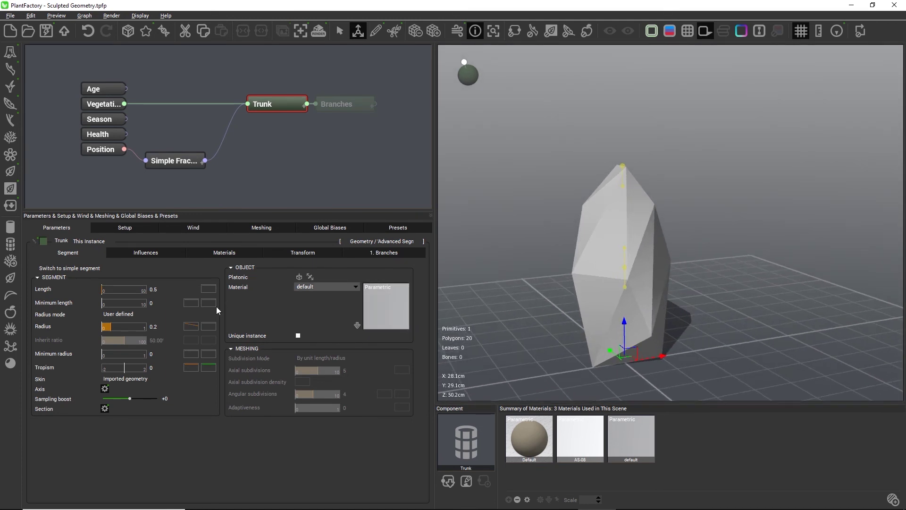
drag(120, 290, 138, 288)
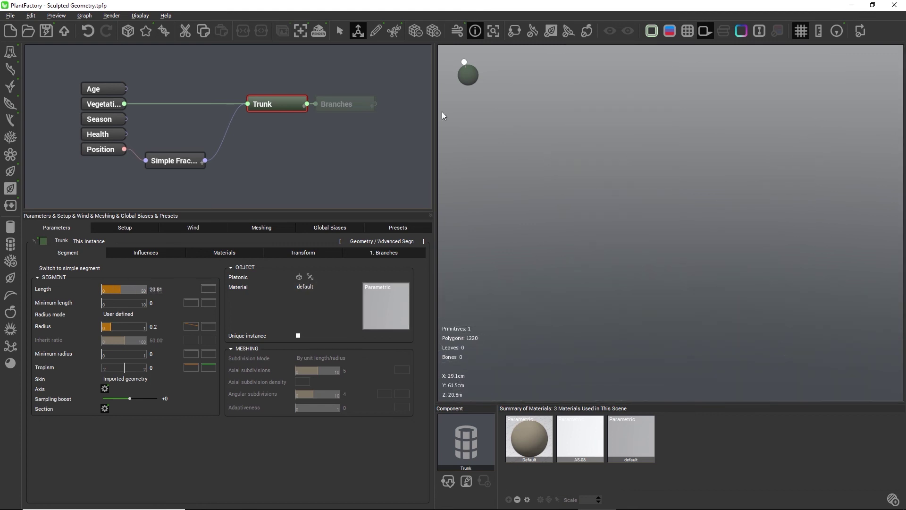
click(496, 32)
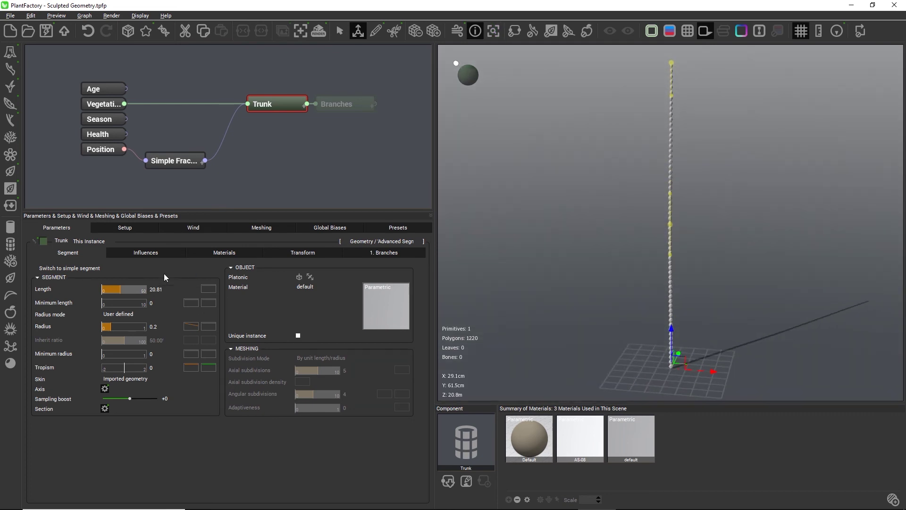
drag(142, 290, 122, 291)
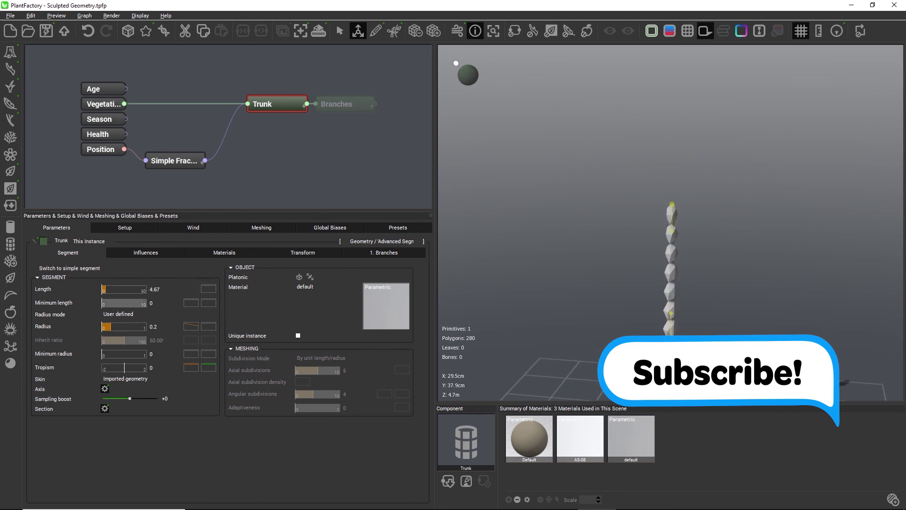
scroll(723, 305, up, 5)
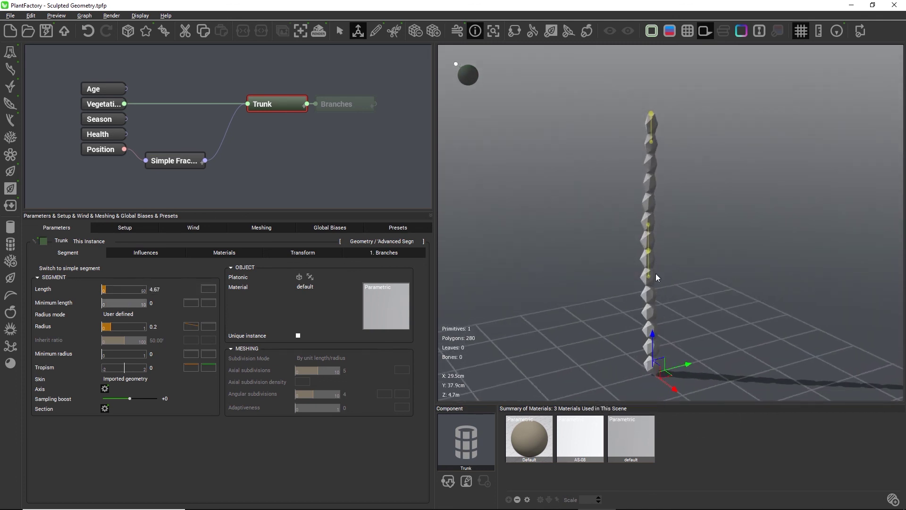
Bend the trunk's spline into an S-curve with the top leaning right.
mouse_move(648, 279)
mouse_down()
mouse_move(617, 265)
mouse_move(691, 268)
mouse_move(664, 272)
mouse_up()
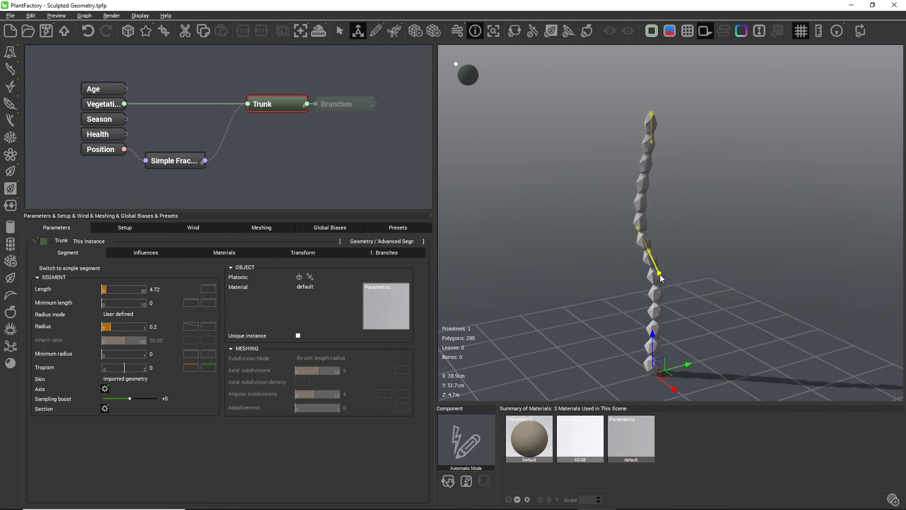
middle_drag(707, 260, 679, 261)
drag(661, 124, 715, 145)
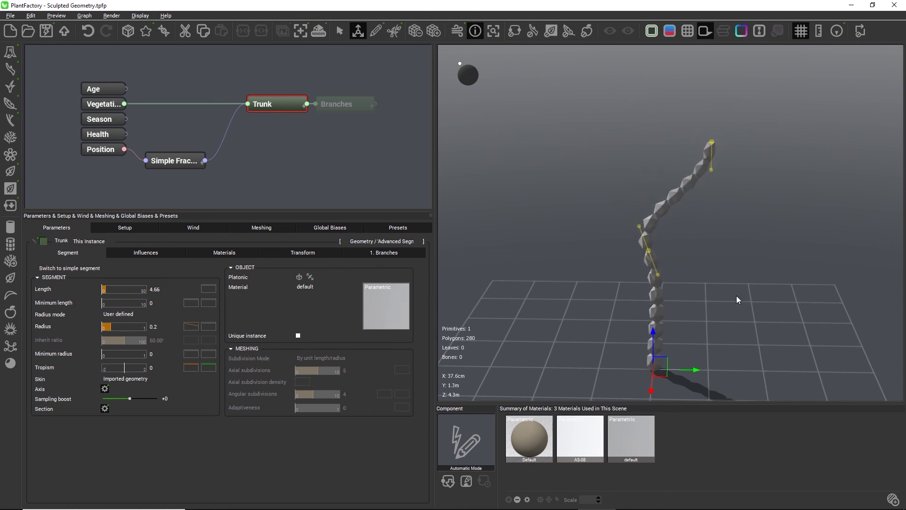
click(370, 165)
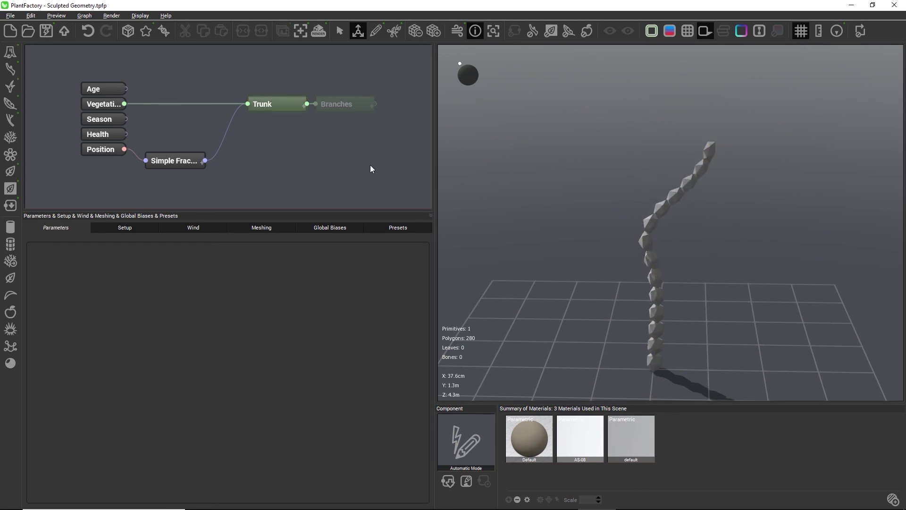